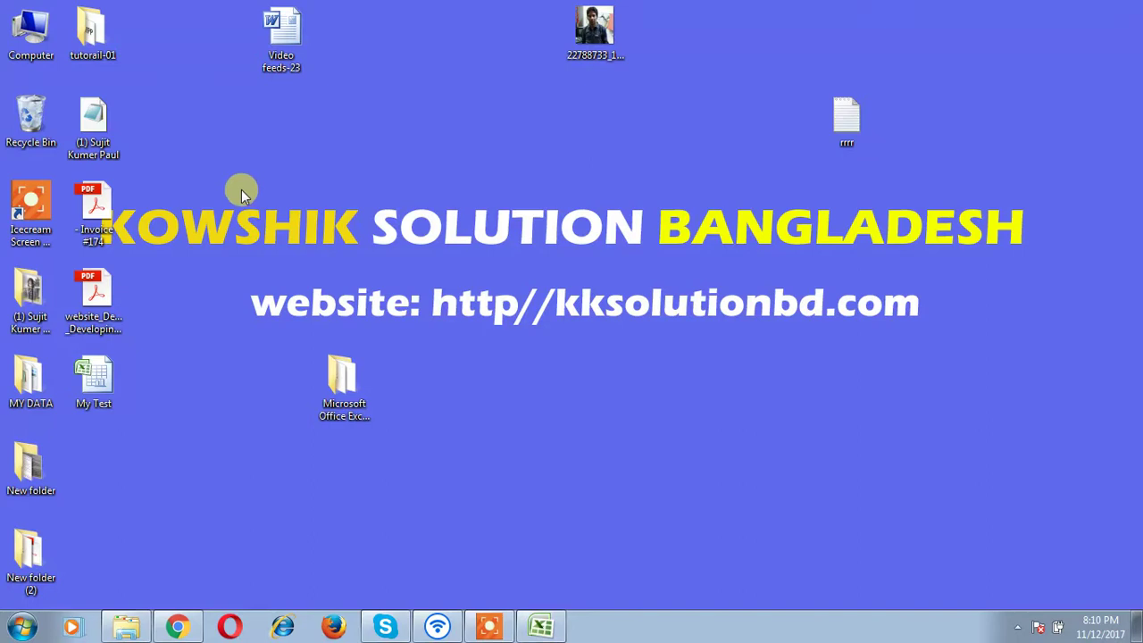
Step: Launch Microsoft Office Excel 2007 from the Start menu's Microsoft Office program group
{"action": "left_click", "coordinate": [19, 630]}
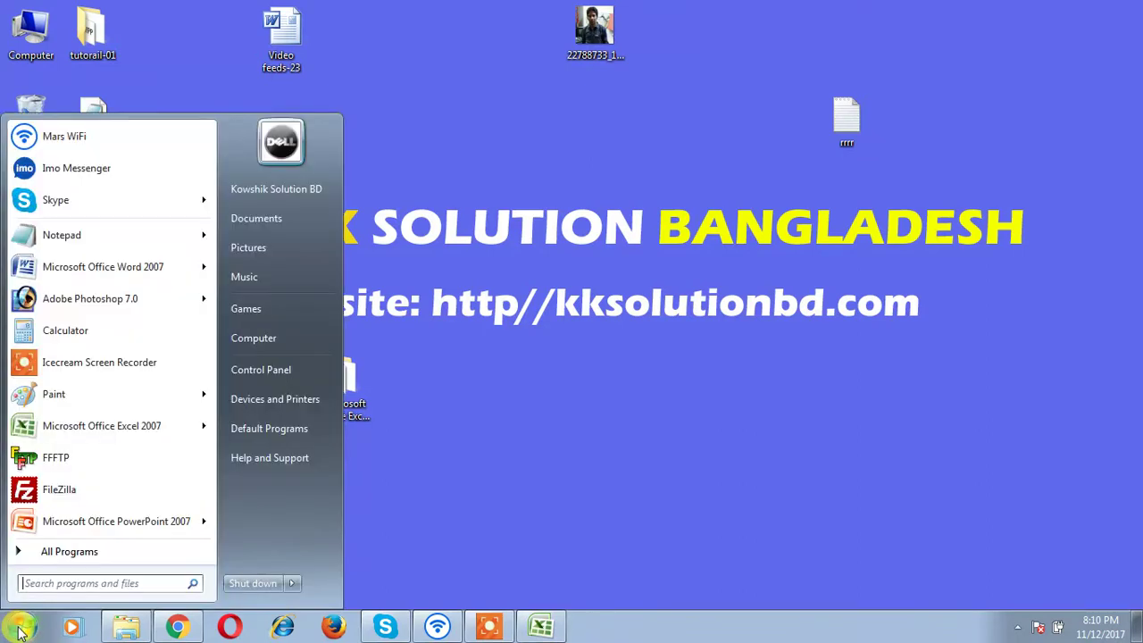
{"action": "left_click", "coordinate": [76, 554]}
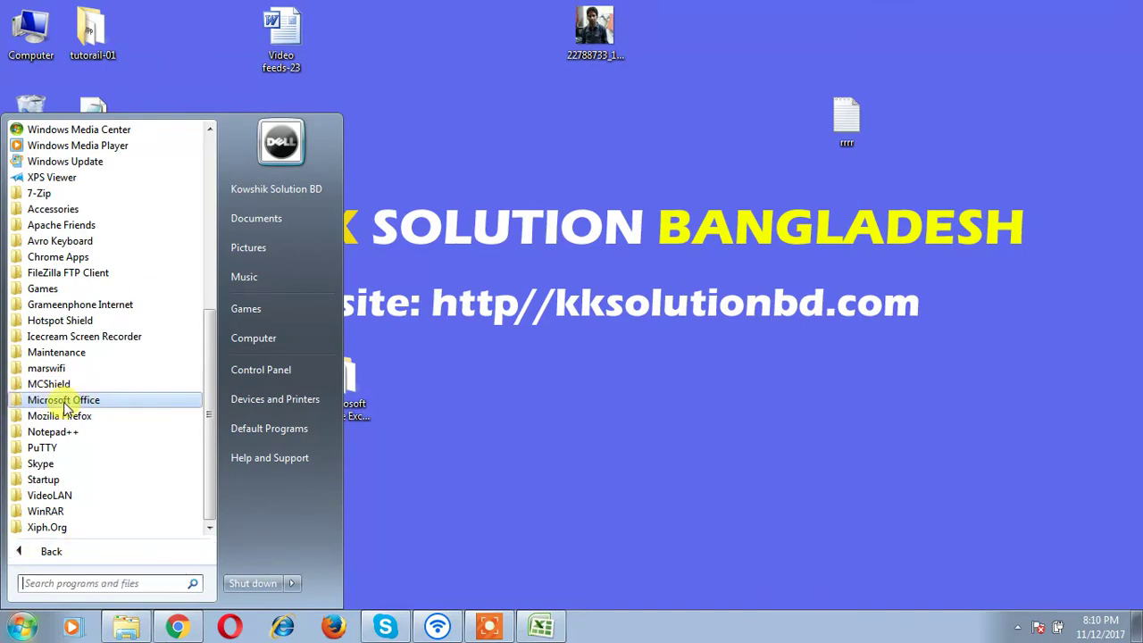
{"action": "left_click", "coordinate": [64, 403]}
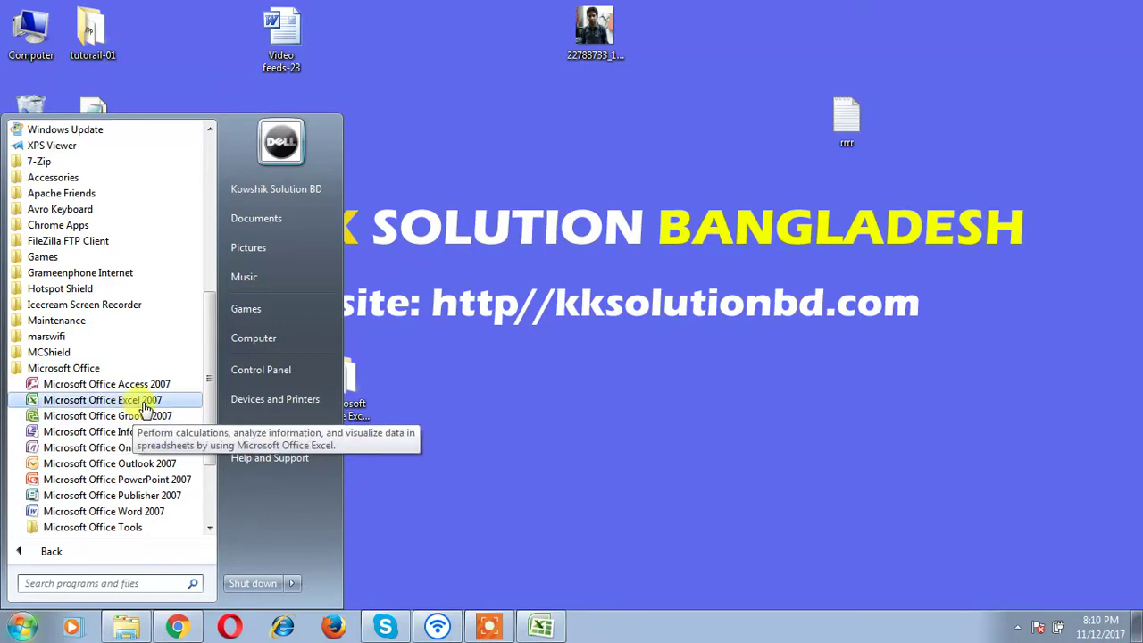
{"action": "left_click", "coordinate": [143, 404]}
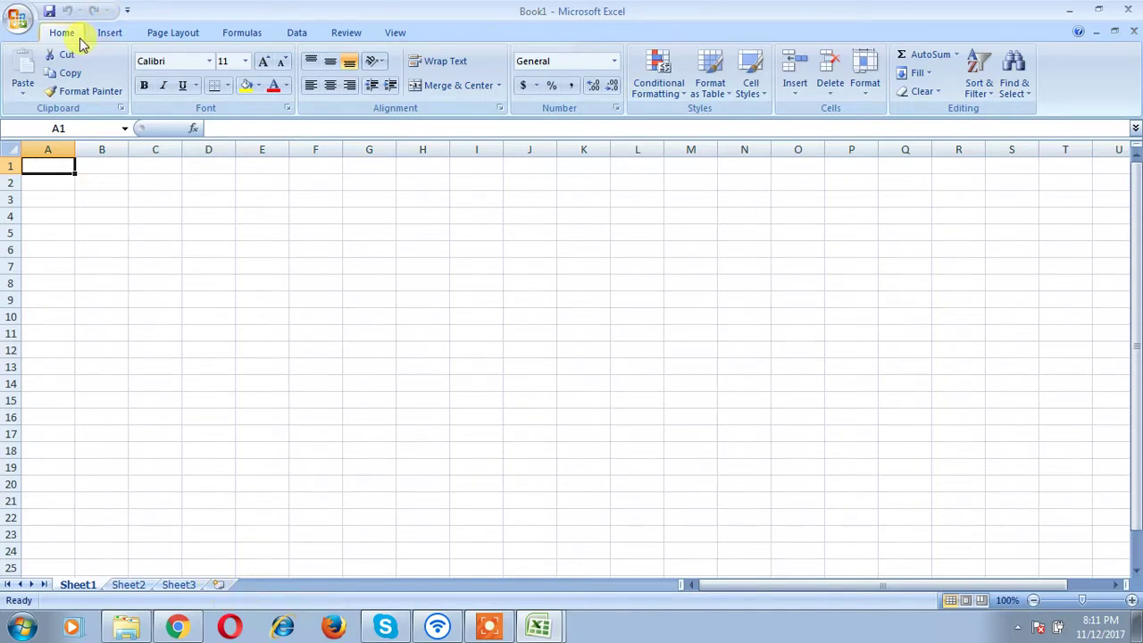
Step: Look over the Home tab's font name, font size and AutoSum dropdowns without changing anything
{"action": "left_click", "coordinate": [170, 62]}
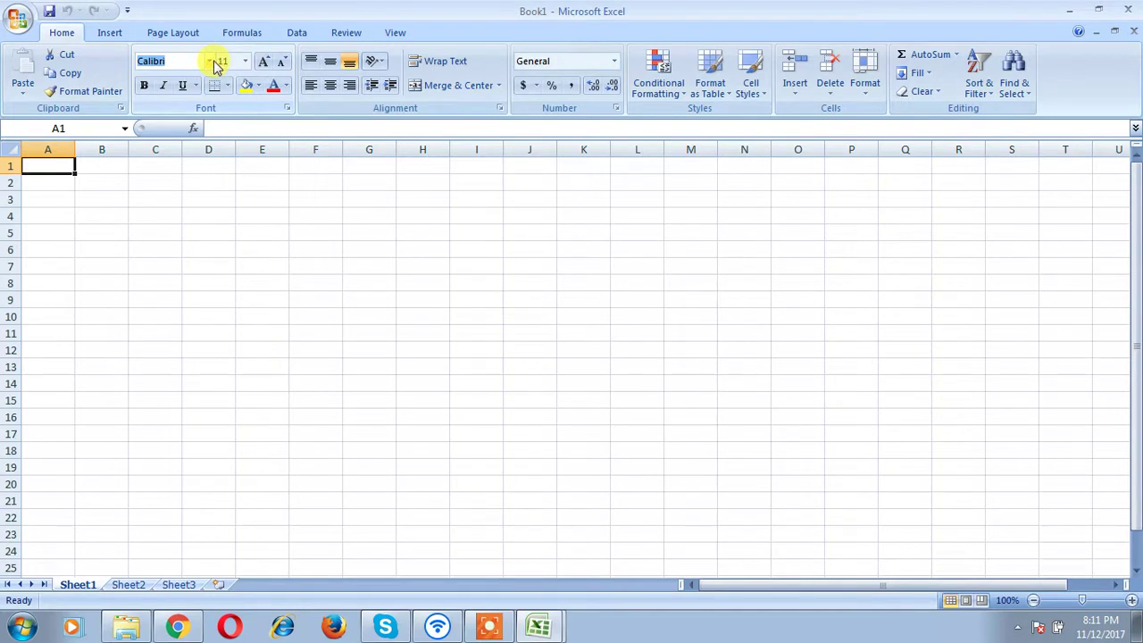
{"action": "key", "text": "Escape"}
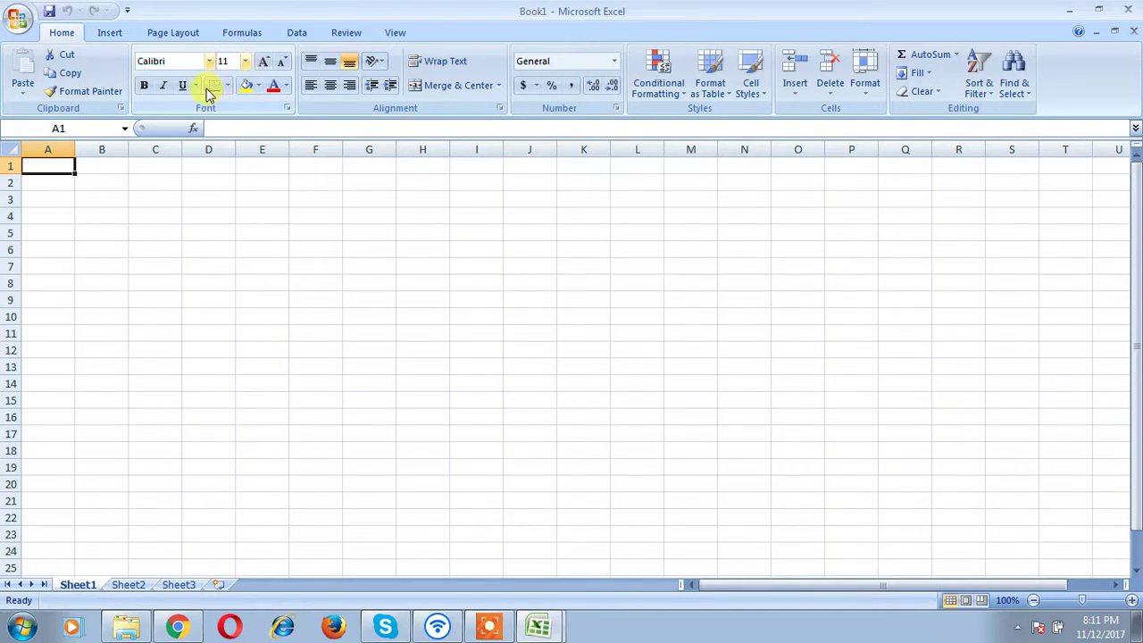
{"action": "left_click", "coordinate": [245, 60]}
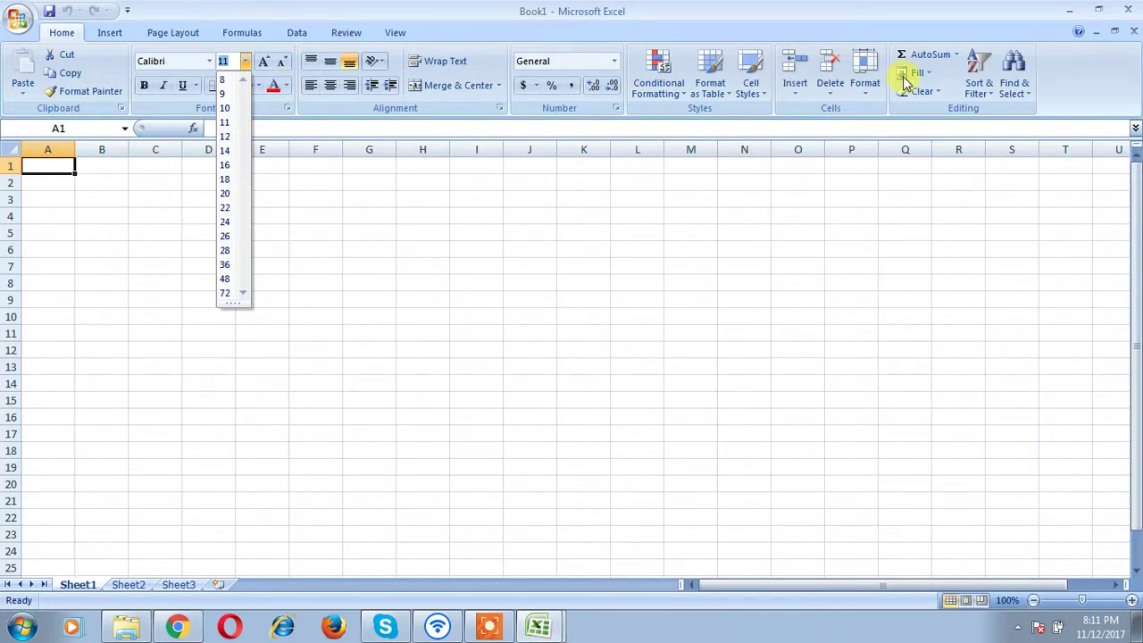
{"action": "left_click", "coordinate": [956, 55]}
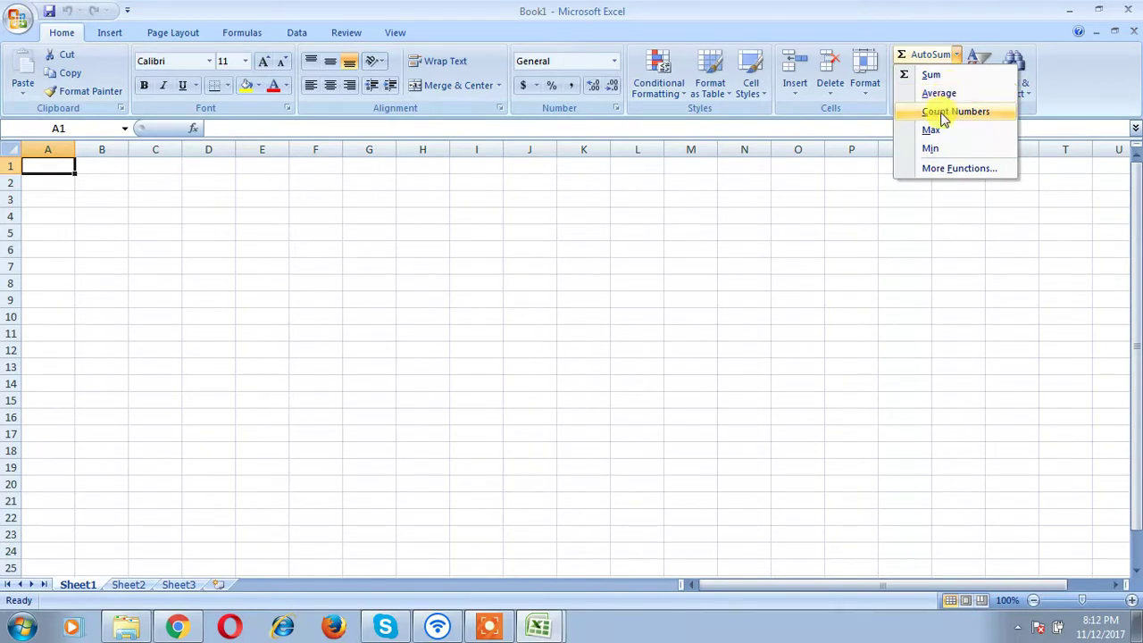
Step: Open the Insert Function dialog, cancel it, and switch to the Insert tab
{"action": "left_click", "coordinate": [938, 176]}
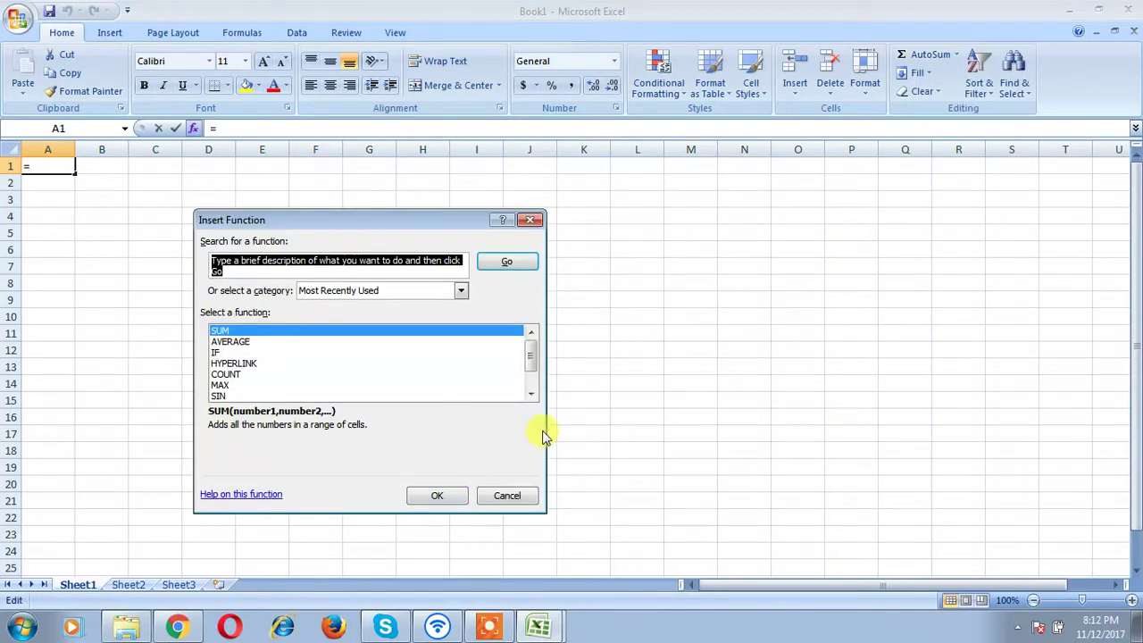
{"action": "left_click", "coordinate": [506, 496]}
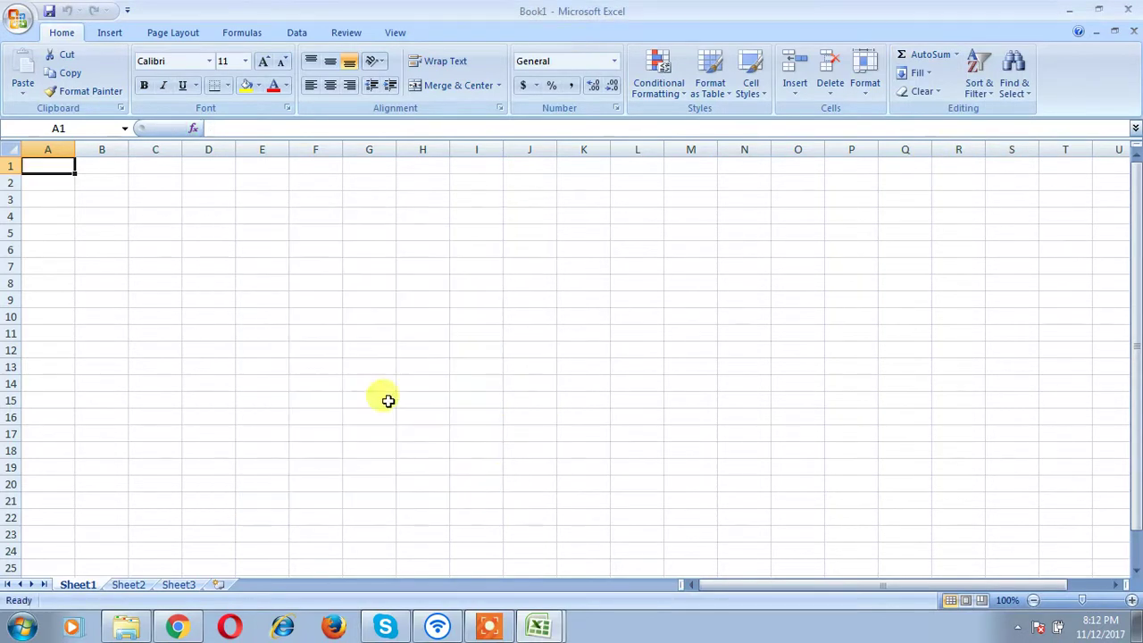
{"action": "left_click", "coordinate": [101, 44]}
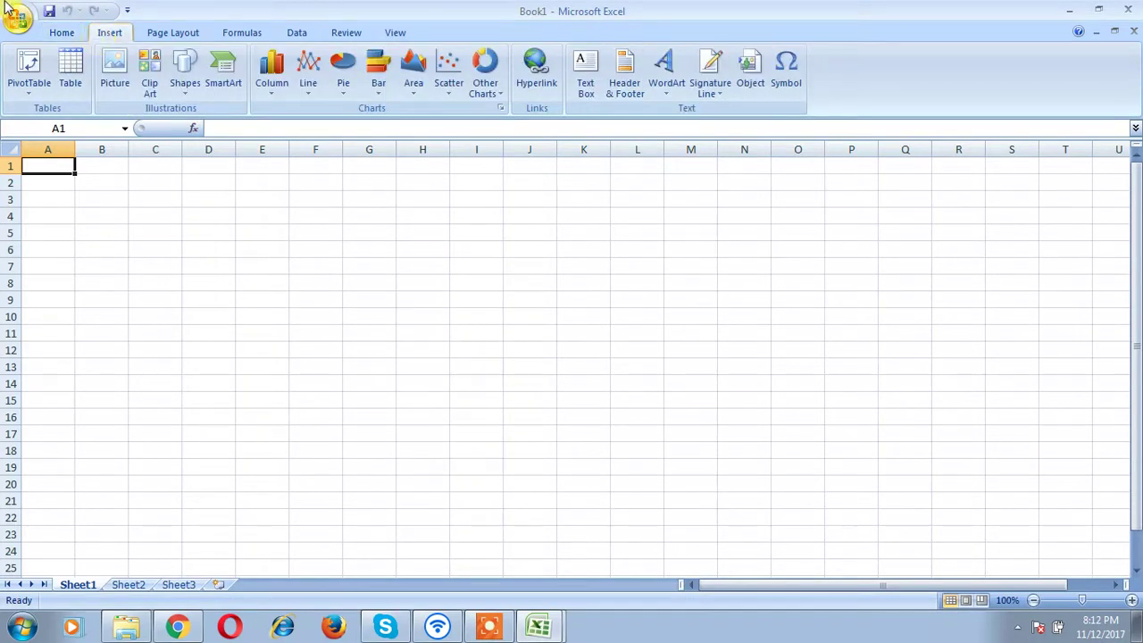
Step: Browse the Office button file menu, close it, and show the Page Layout tab
{"action": "left_click", "coordinate": [21, 26]}
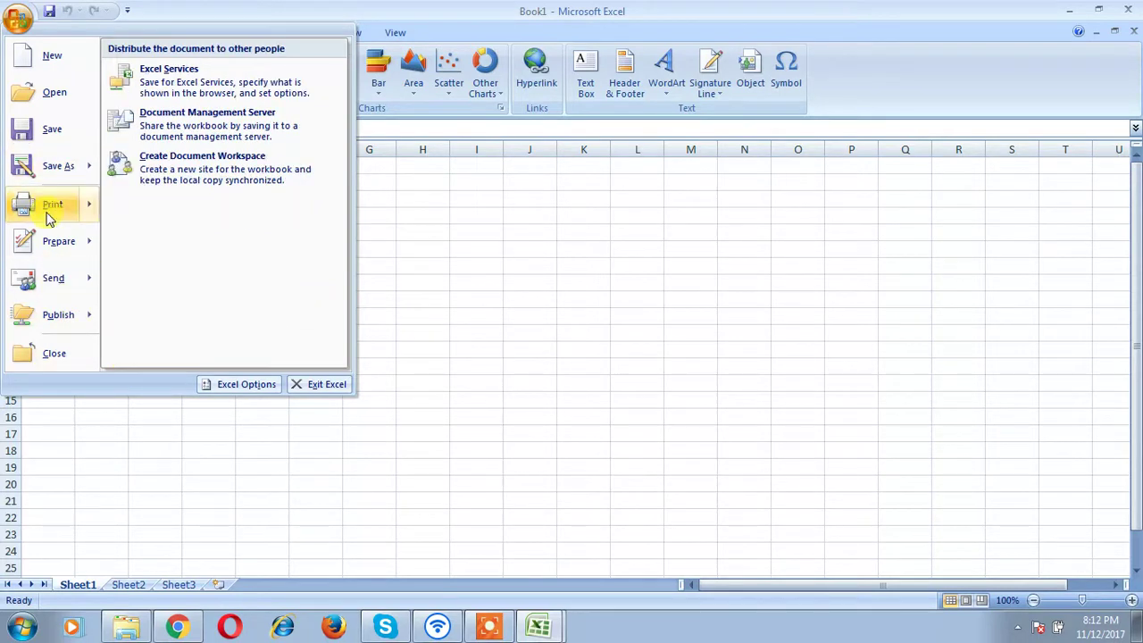
{"action": "mouse_move", "coordinate": [53, 205]}
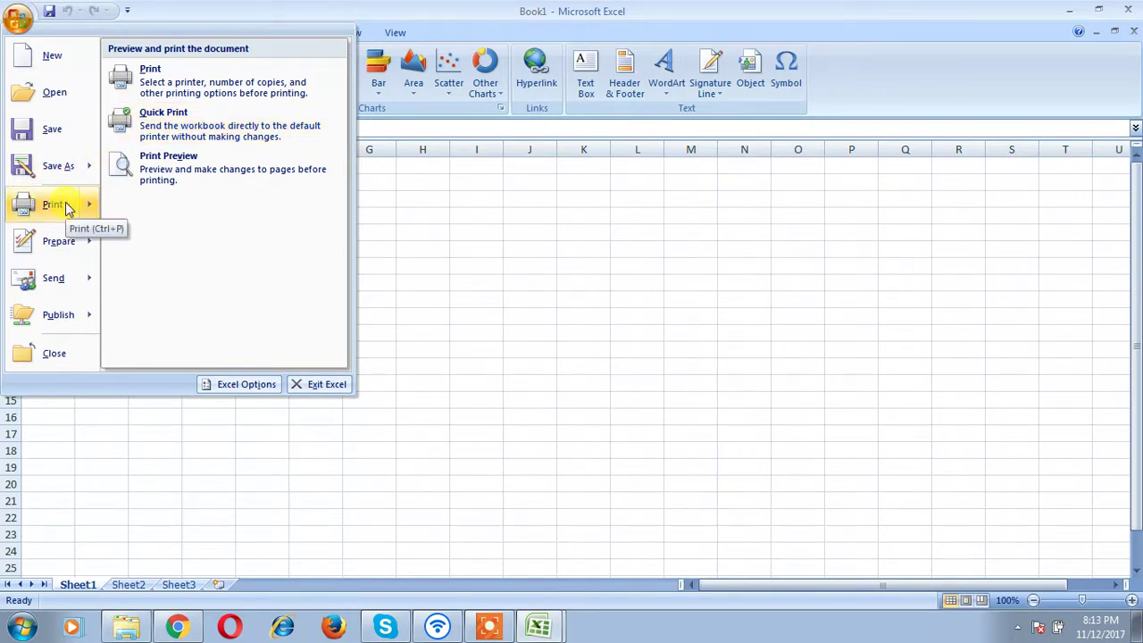
{"action": "left_click", "coordinate": [455, 273]}
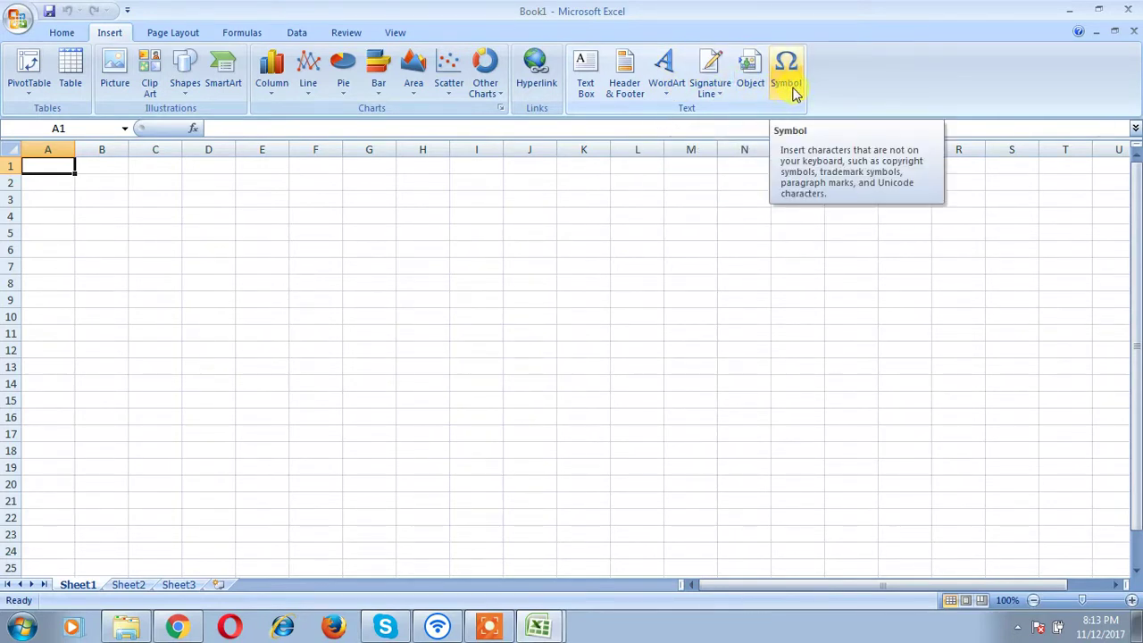
{"action": "left_click", "coordinate": [171, 36]}
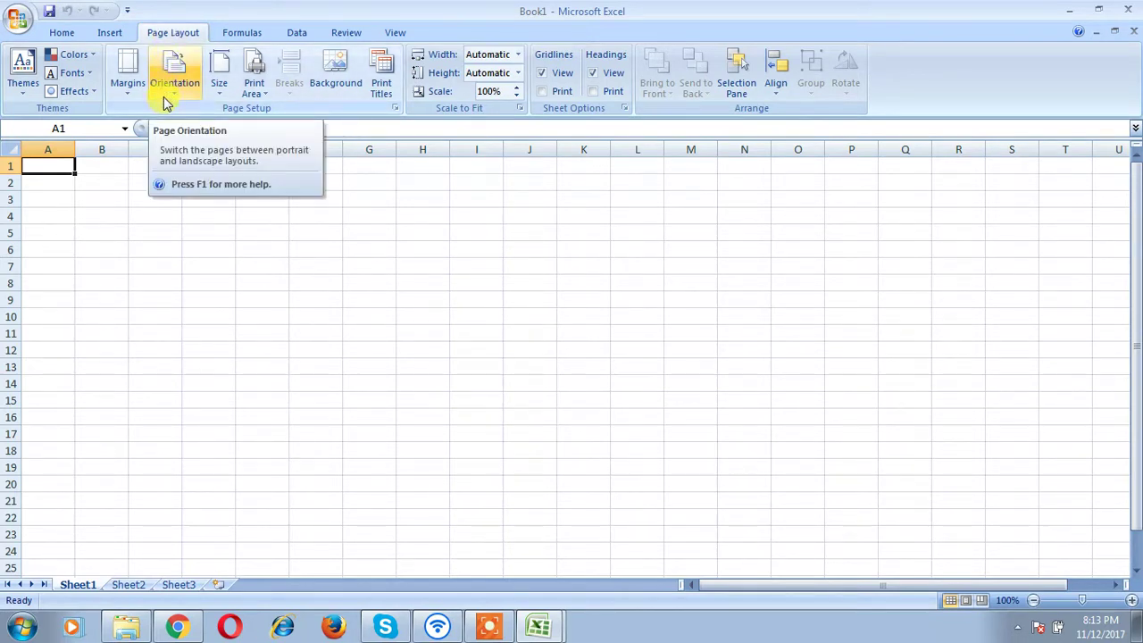
{"action": "left_click", "coordinate": [130, 88]}
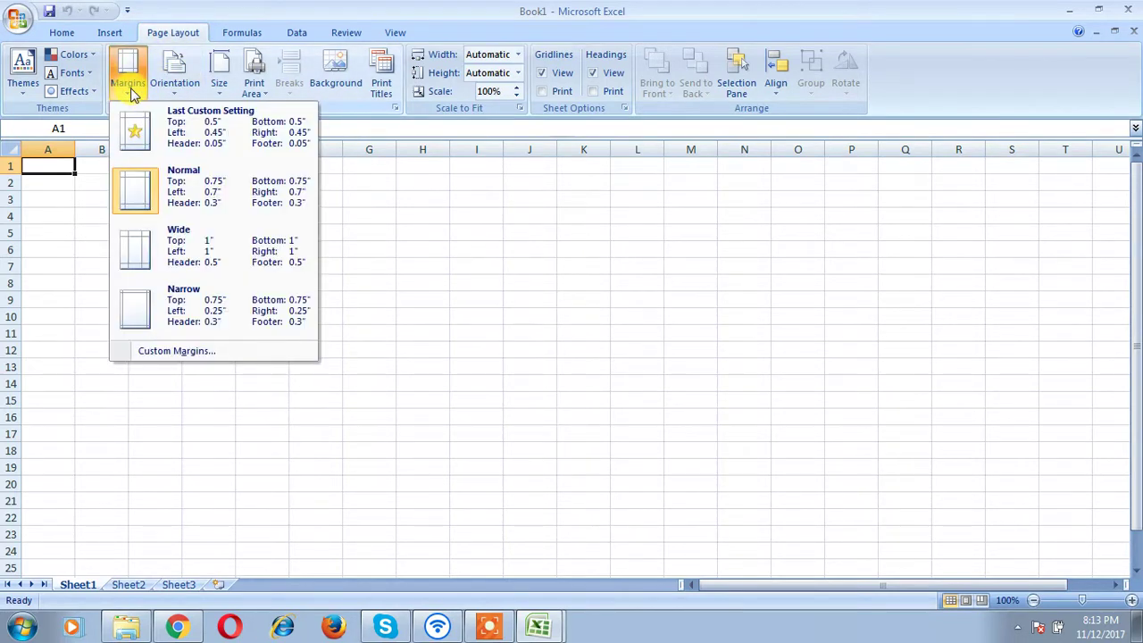
{"action": "left_click", "coordinate": [183, 85]}
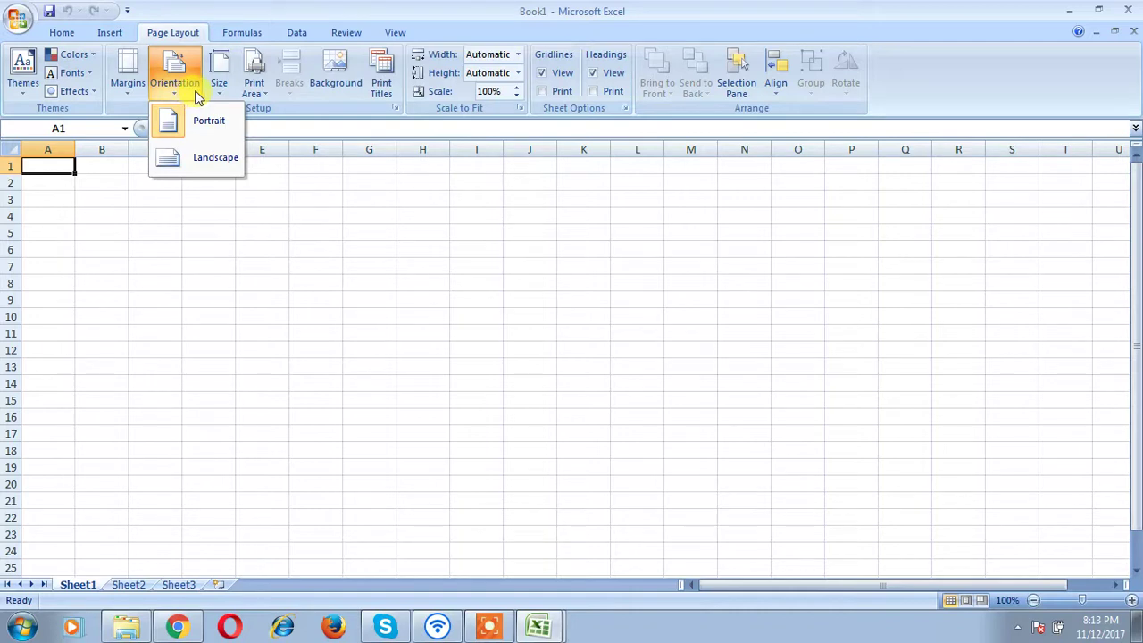
{"action": "left_click", "coordinate": [234, 33]}
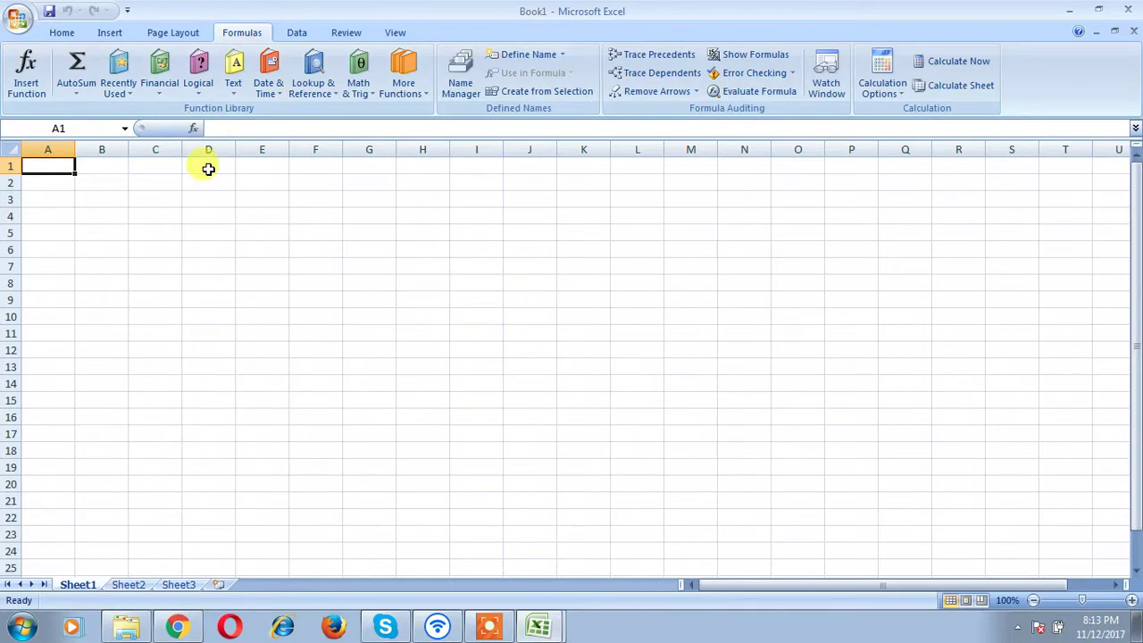
{"action": "left_click", "coordinate": [506, 625]}
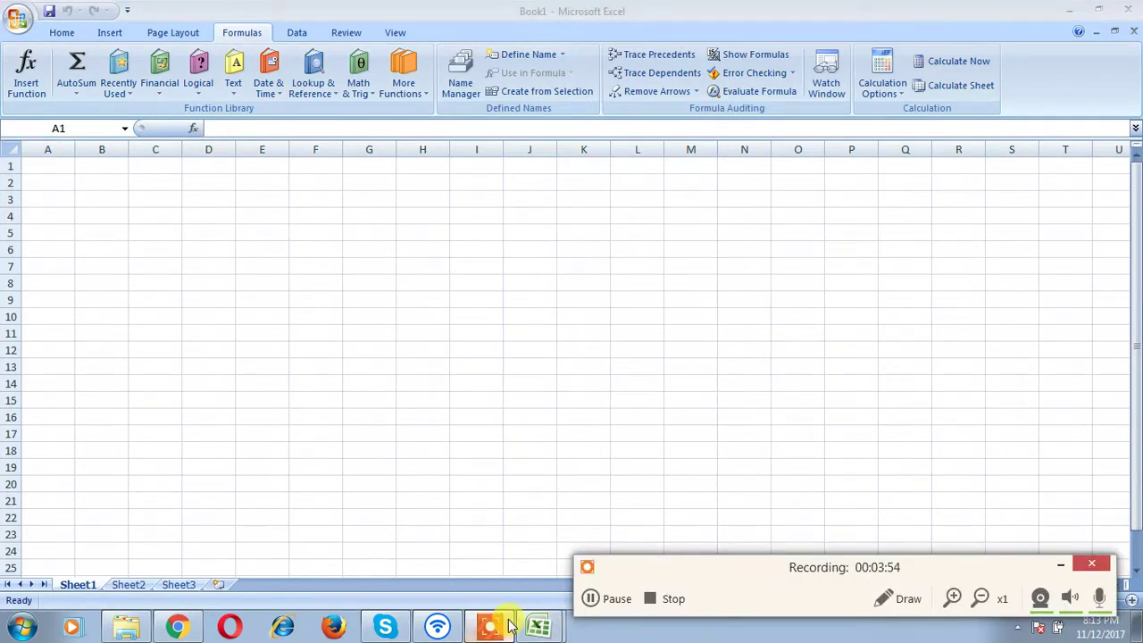
{"action": "left_click", "coordinate": [1060, 564]}
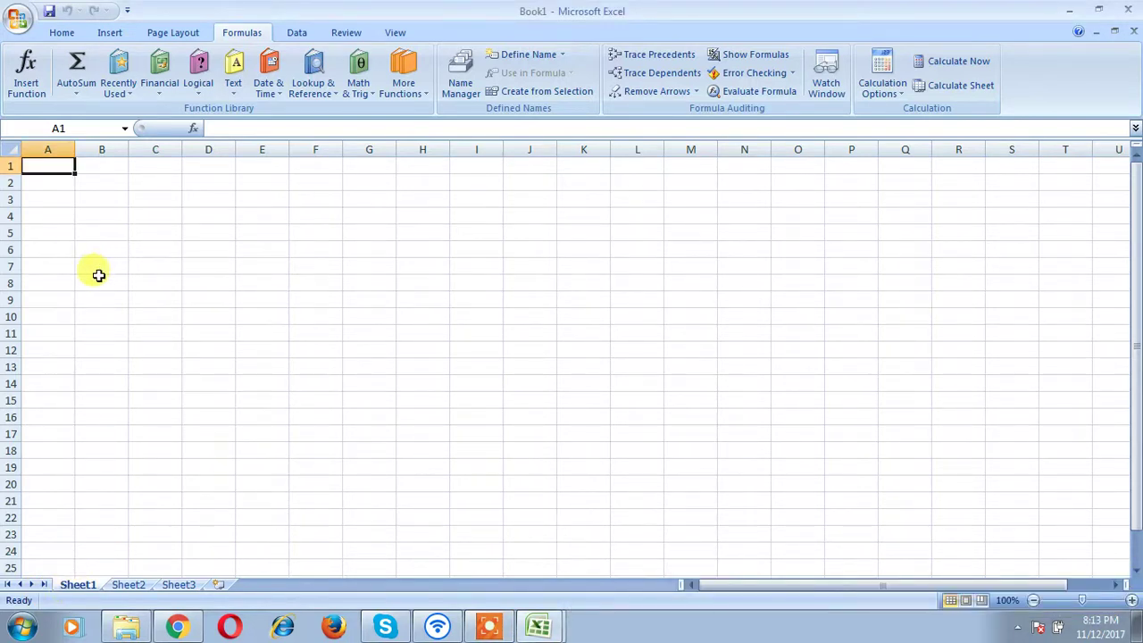
{"action": "left_click", "coordinate": [17, 18]}
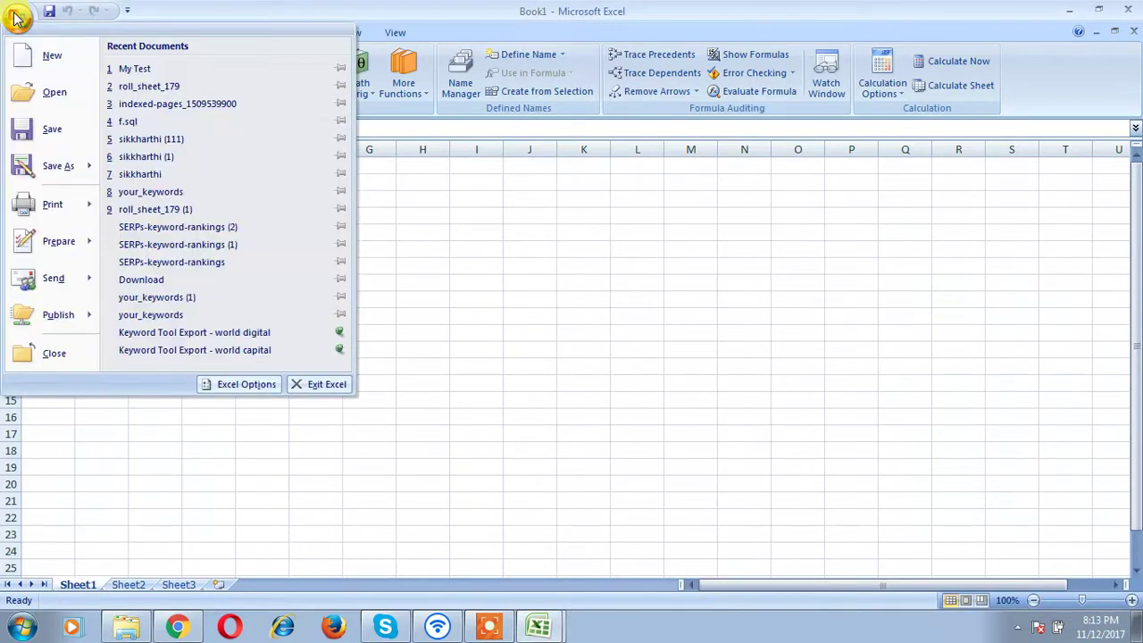
{"action": "left_click", "coordinate": [12, 18]}
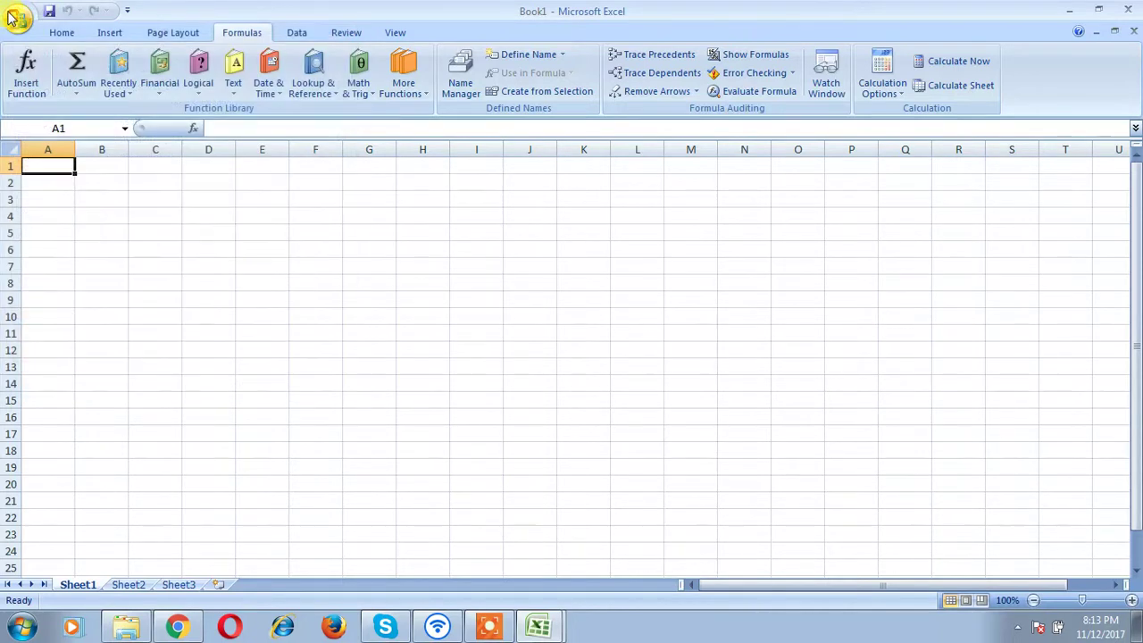
{"action": "left_click", "coordinate": [10, 18]}
Step: Save the workbook as 'Salary' in the Desktop's Microsoft Office Excel Tutorial folder
{"action": "left_click", "coordinate": [51, 125]}
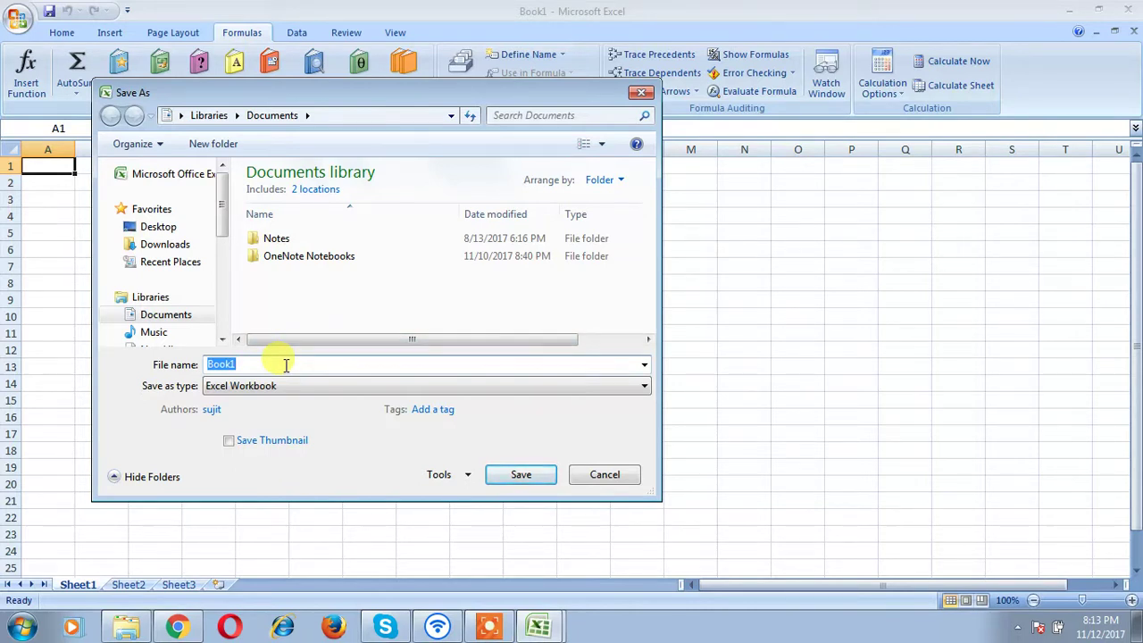
{"action": "type", "text": "Tu"}
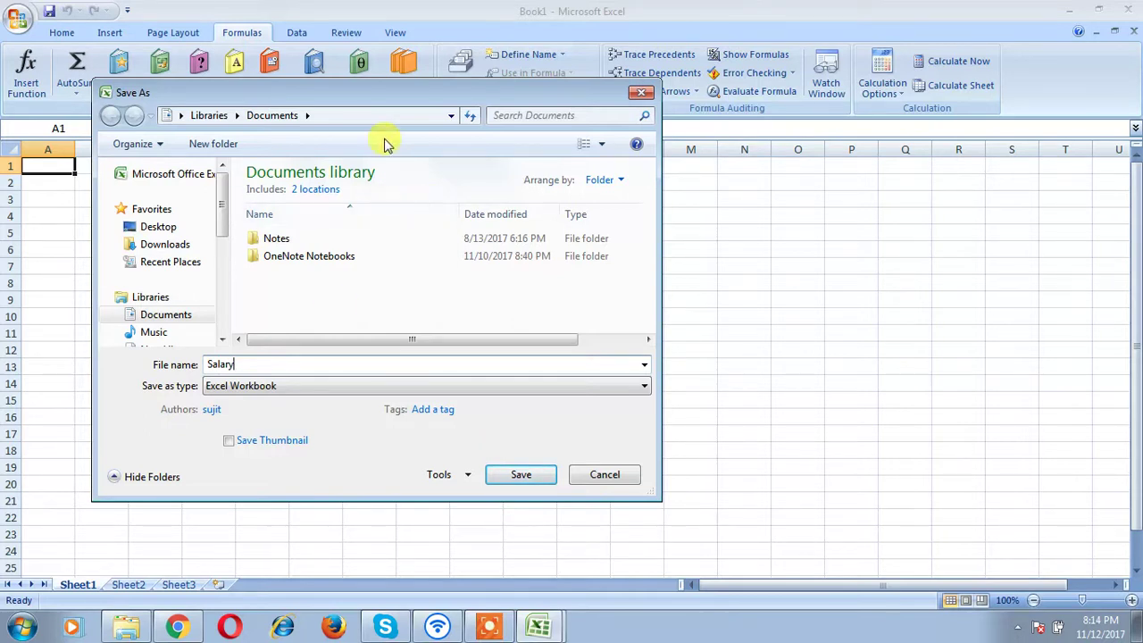
{"action": "mouse_move", "coordinate": [158, 227]}
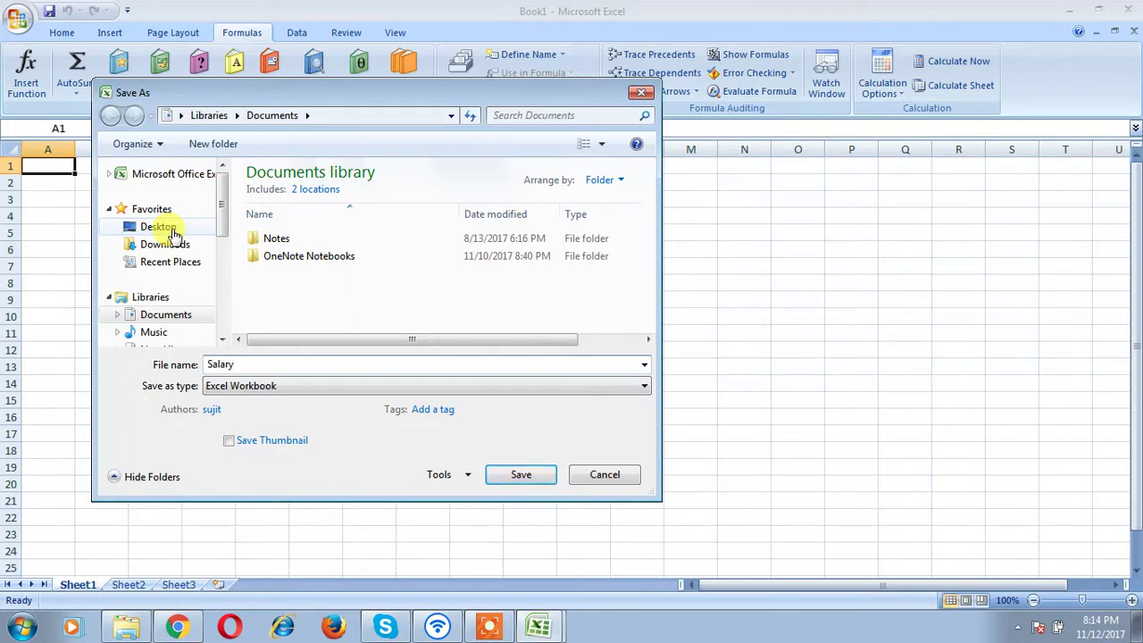
{"action": "left_click", "coordinate": [158, 227]}
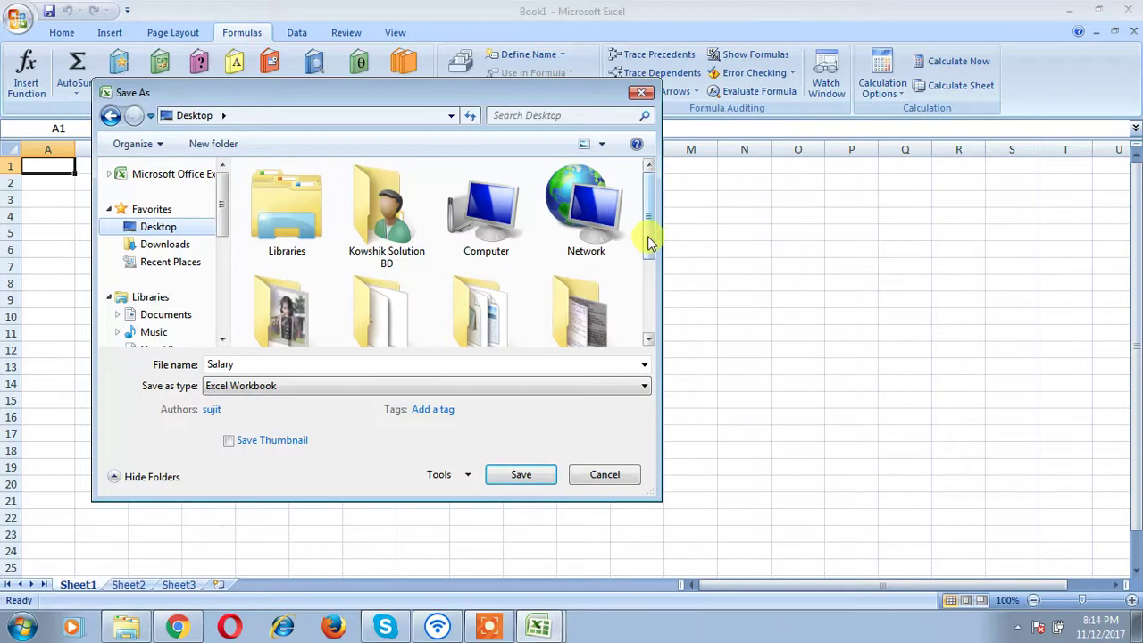
{"action": "left_click_drag", "start_coordinate": [650, 242], "coordinate": [650, 322]}
{"action": "double_click", "coordinate": [386, 201]}
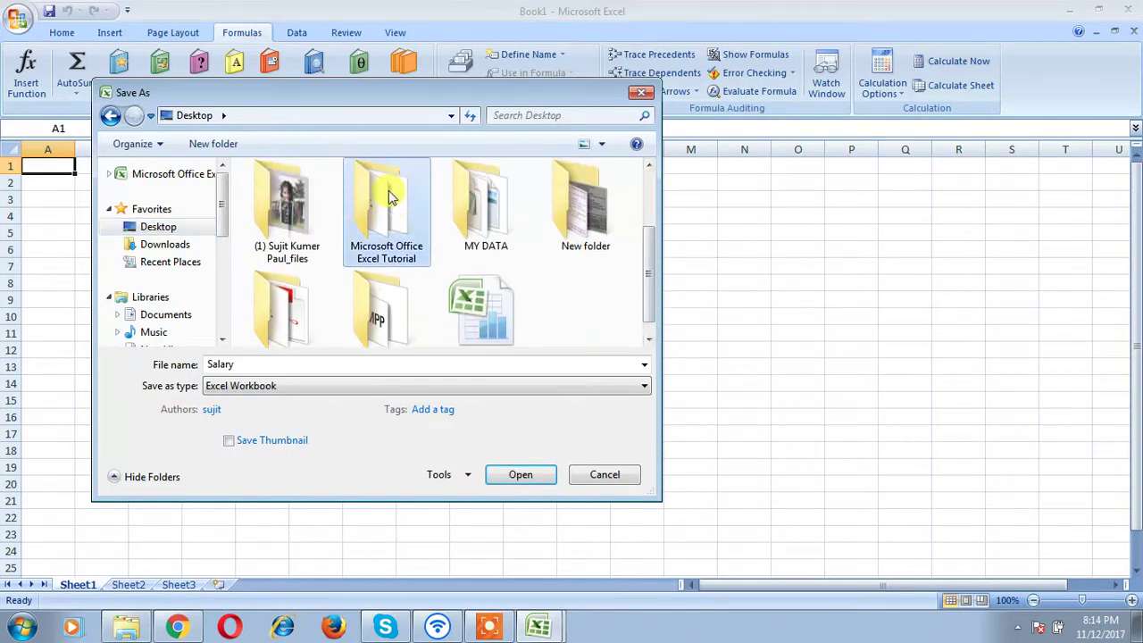
{"action": "left_click", "coordinate": [518, 472]}
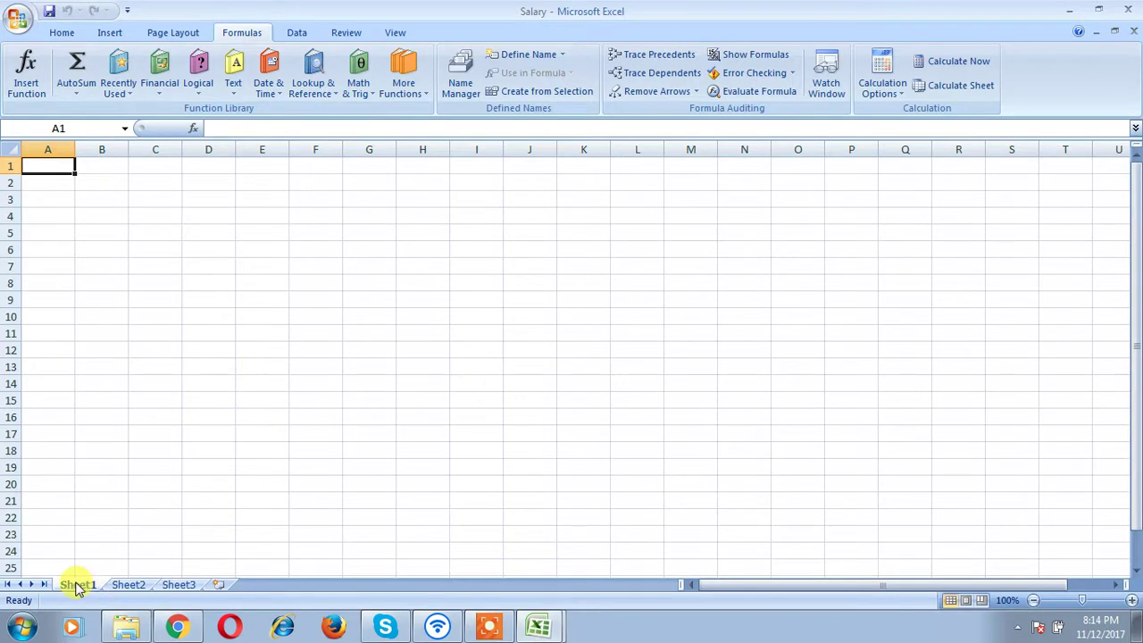
Step: Rename the Sheet1 tab to January
{"action": "right_click", "coordinate": [76, 585]}
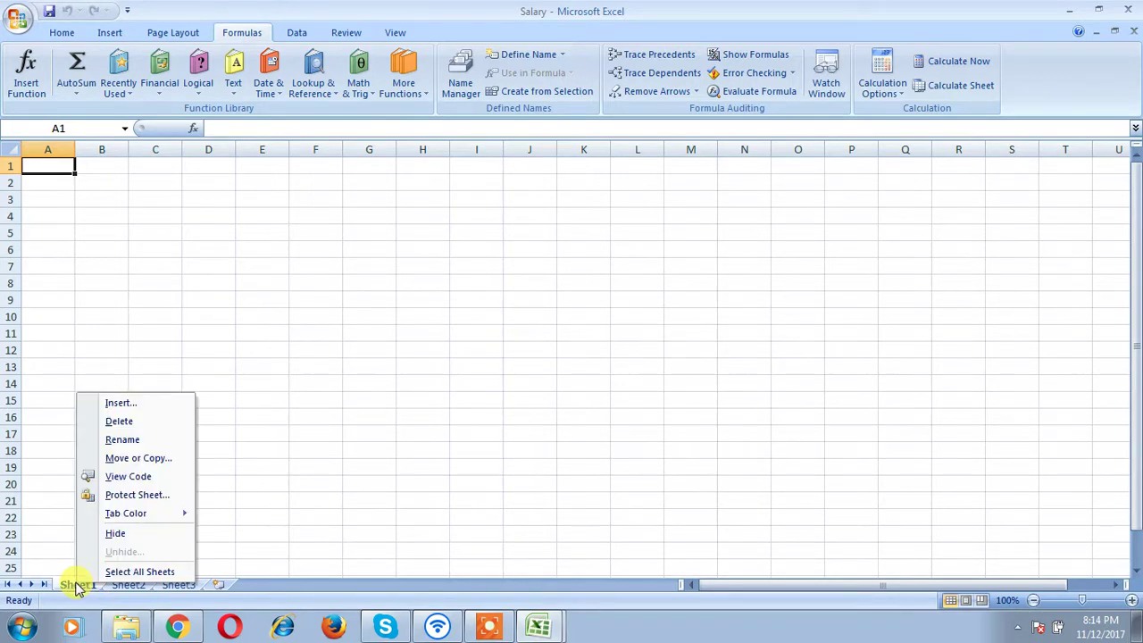
{"action": "left_click", "coordinate": [134, 441]}
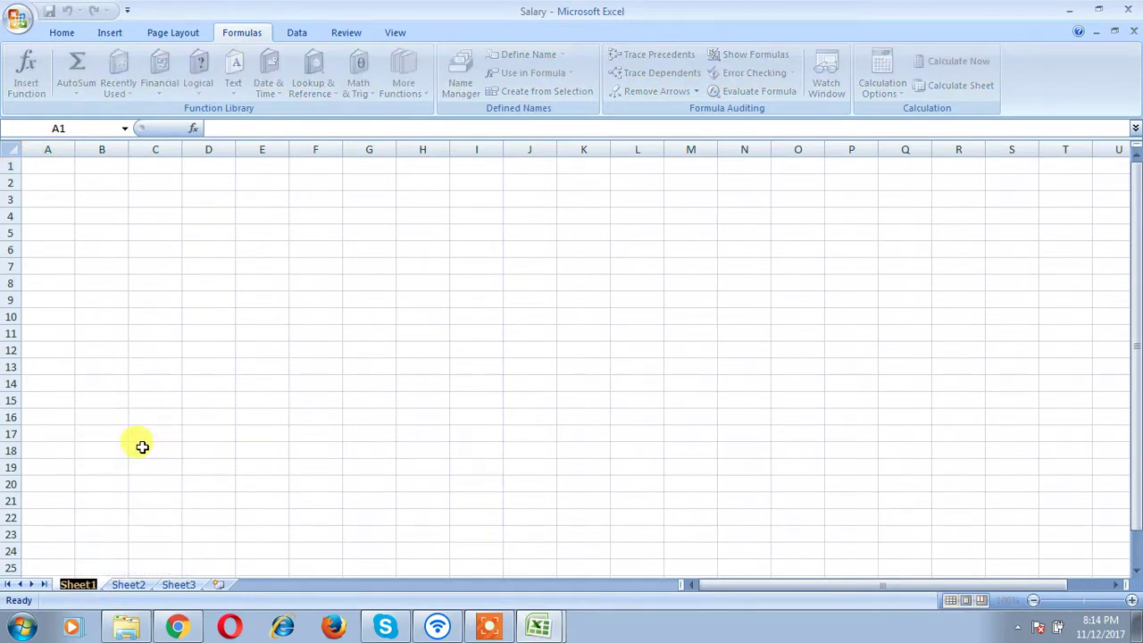
{"action": "type", "text": "January"}
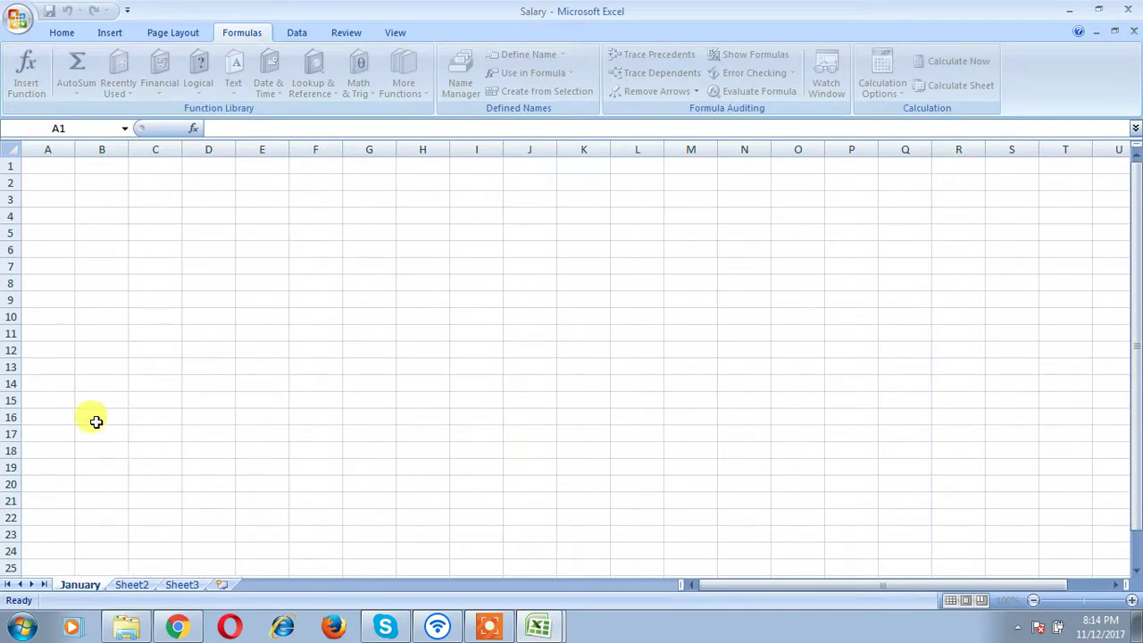
{"action": "left_click", "coordinate": [141, 587]}
Step: Rename the Sheet2 tab to Feb, then start renaming Sheet3
{"action": "right_click", "coordinate": [138, 589]}
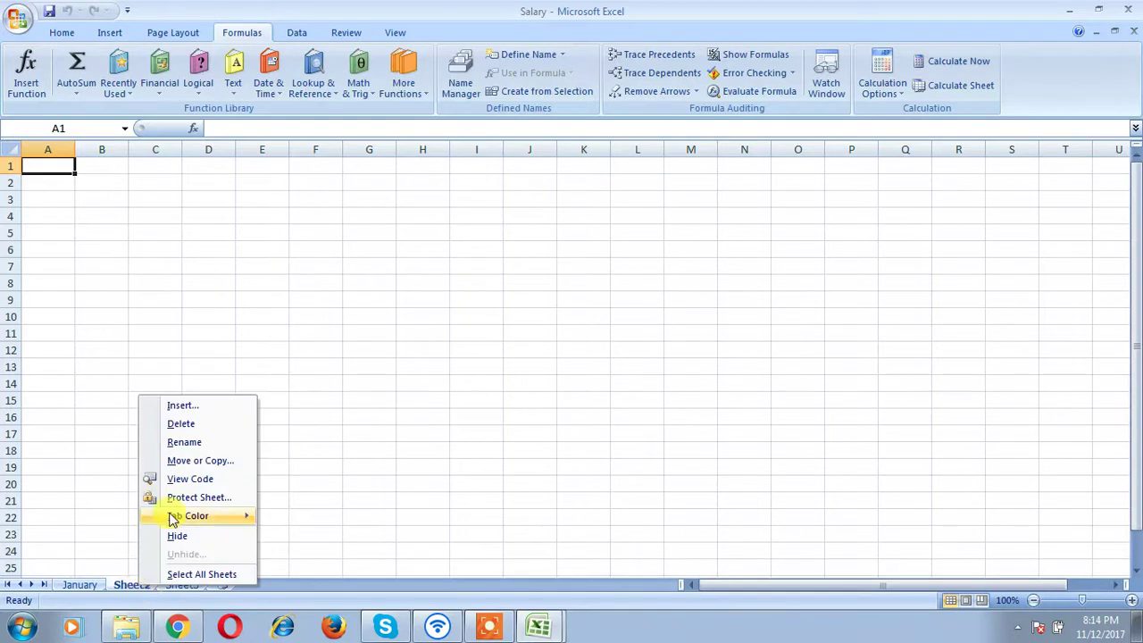
{"action": "left_click", "coordinate": [195, 442]}
{"action": "type", "text": "Feb"}
{"action": "key", "text": "Return"}
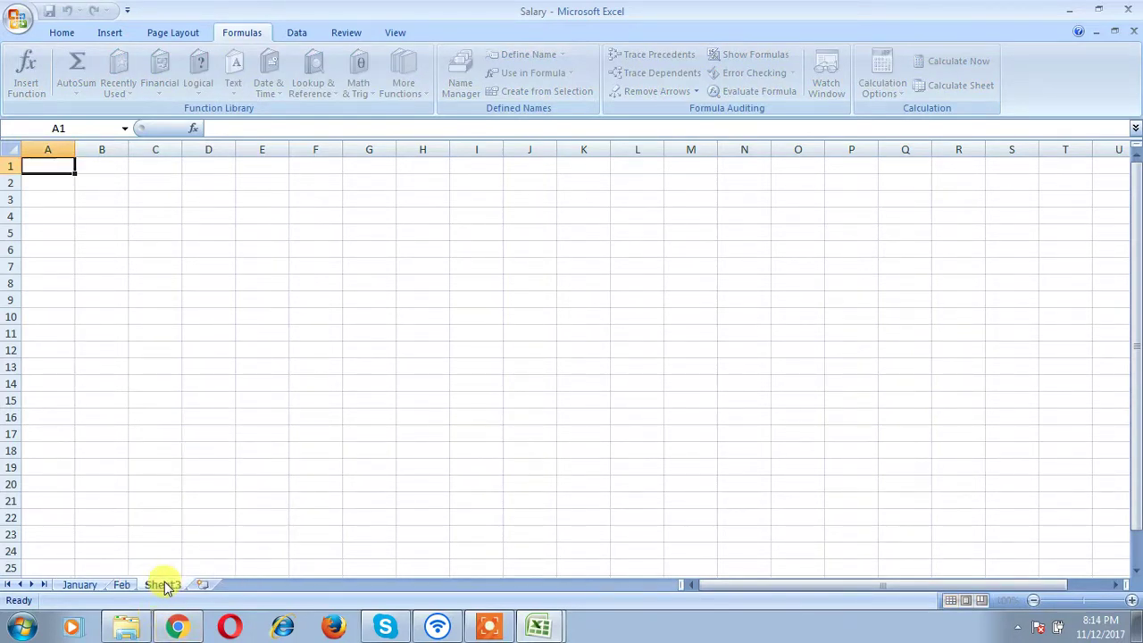
{"action": "right_click", "coordinate": [161, 585]}
{"action": "left_click", "coordinate": [211, 439]}
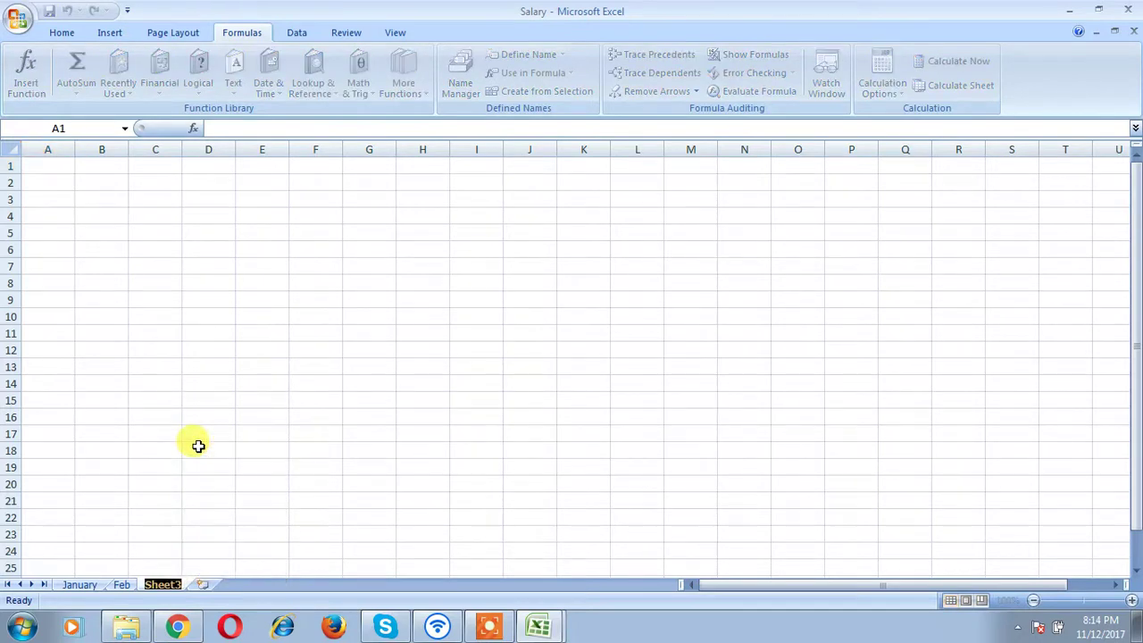